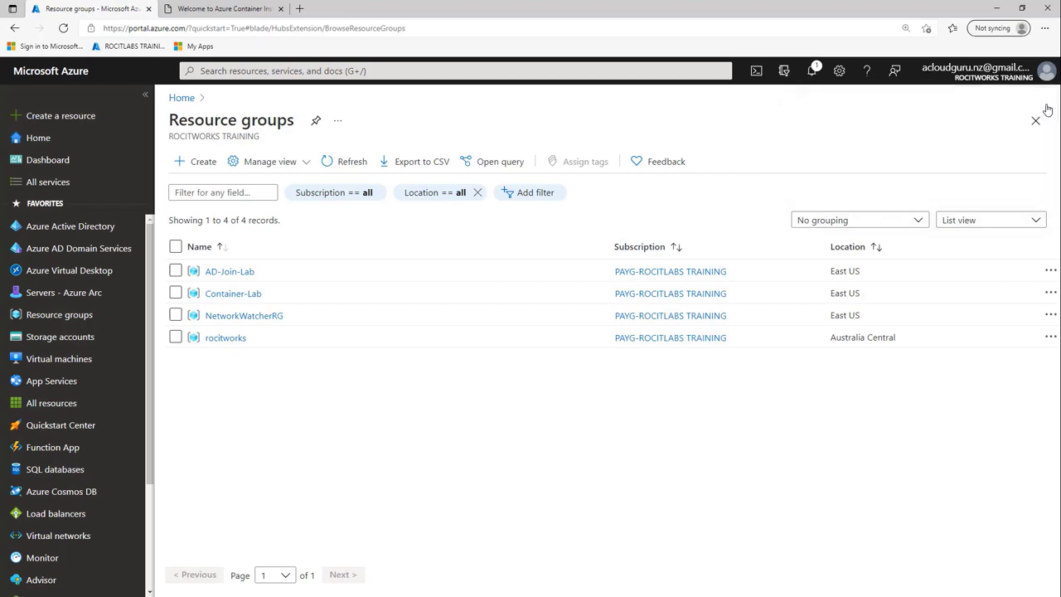
Dismiss all notifications, then find the Container instances service and start creating a new container instance
left_click(812, 71)
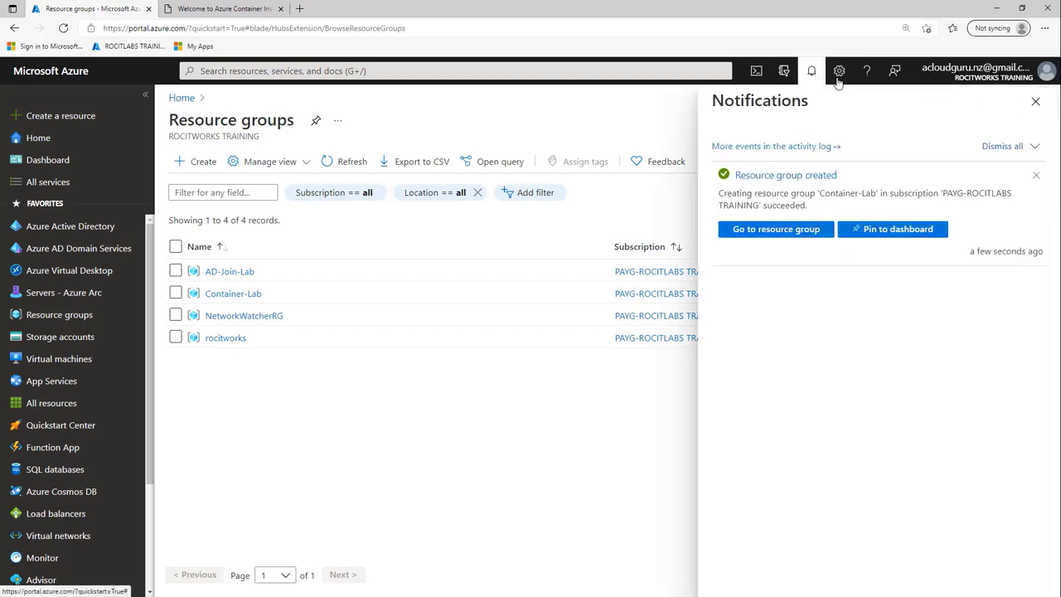
left_click(1016, 146)
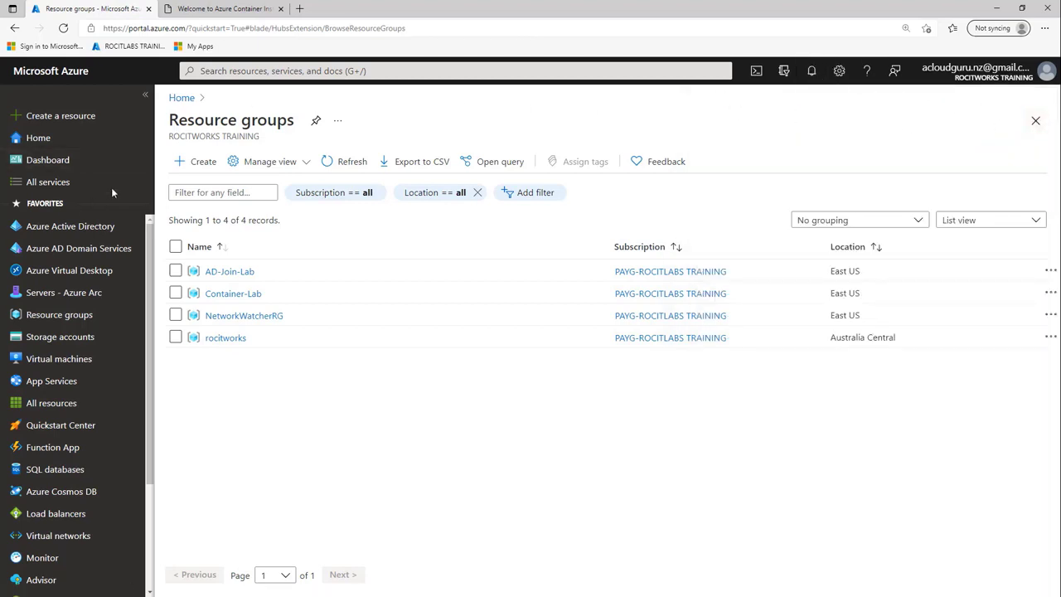
left_click(243, 70)
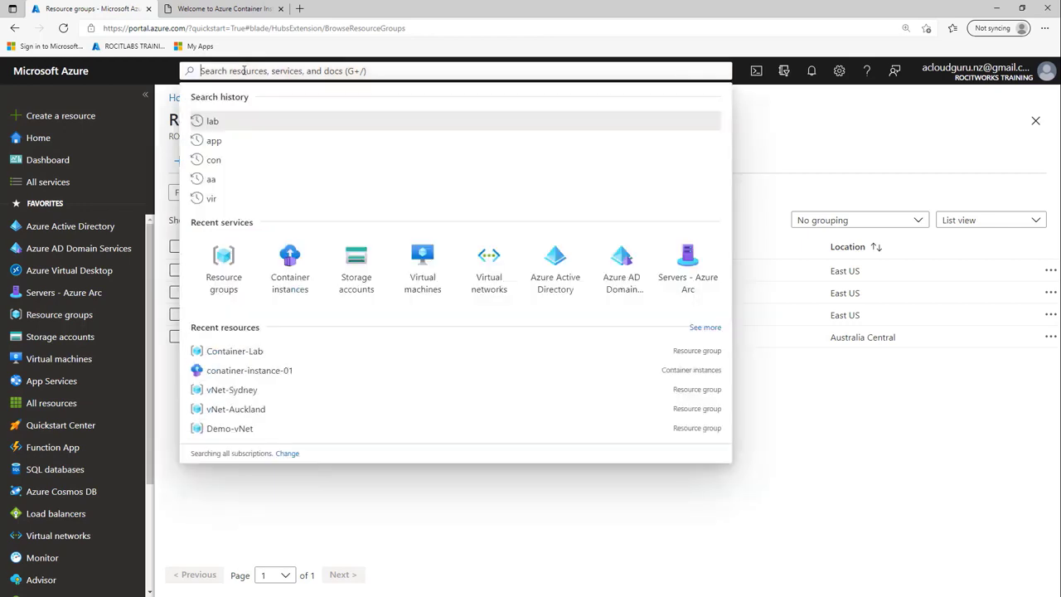
type("CONT")
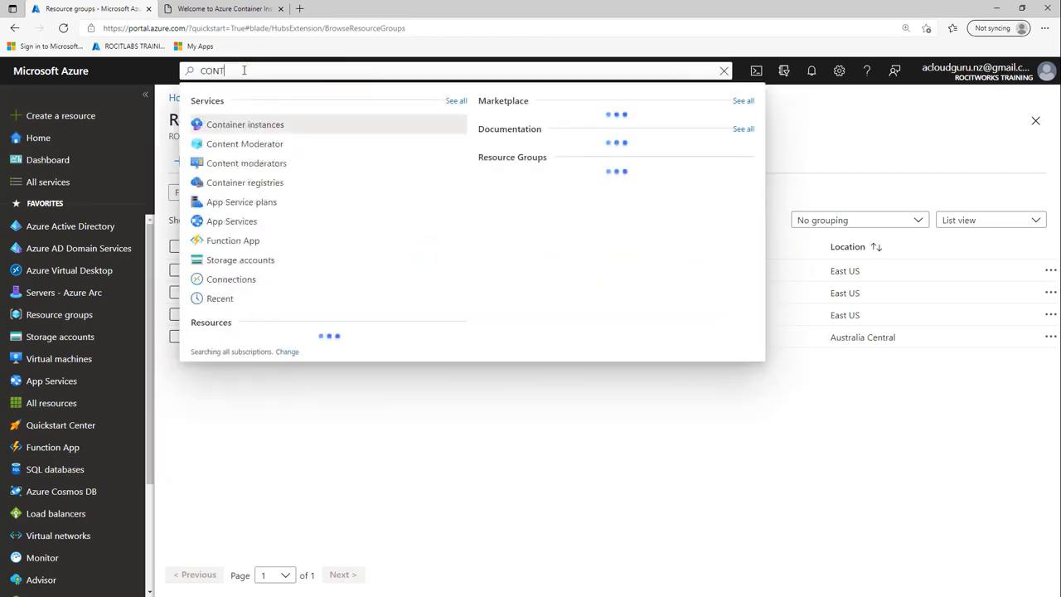
left_click(273, 125)
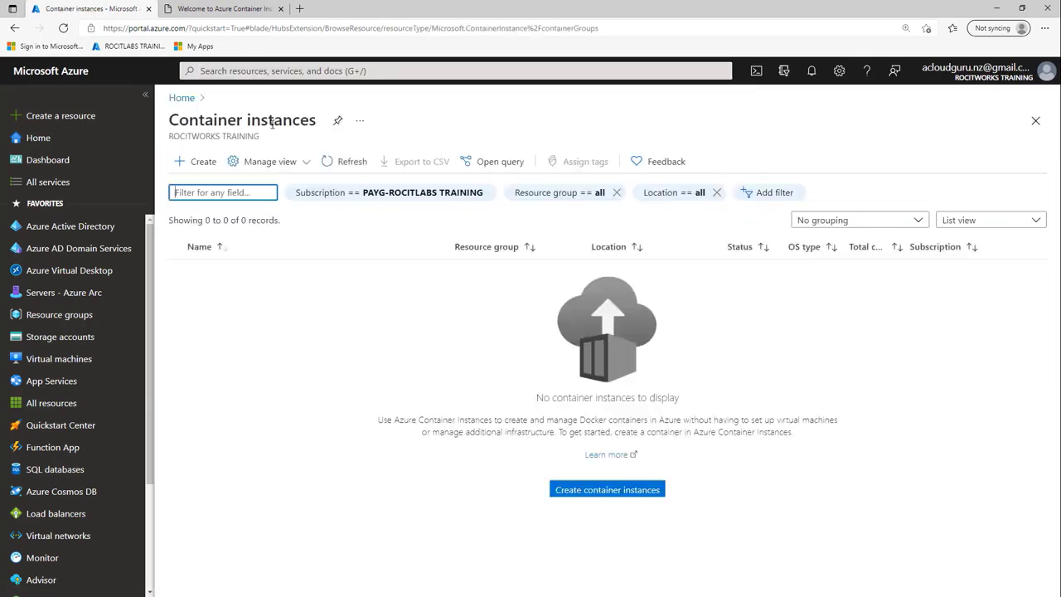
left_click(196, 161)
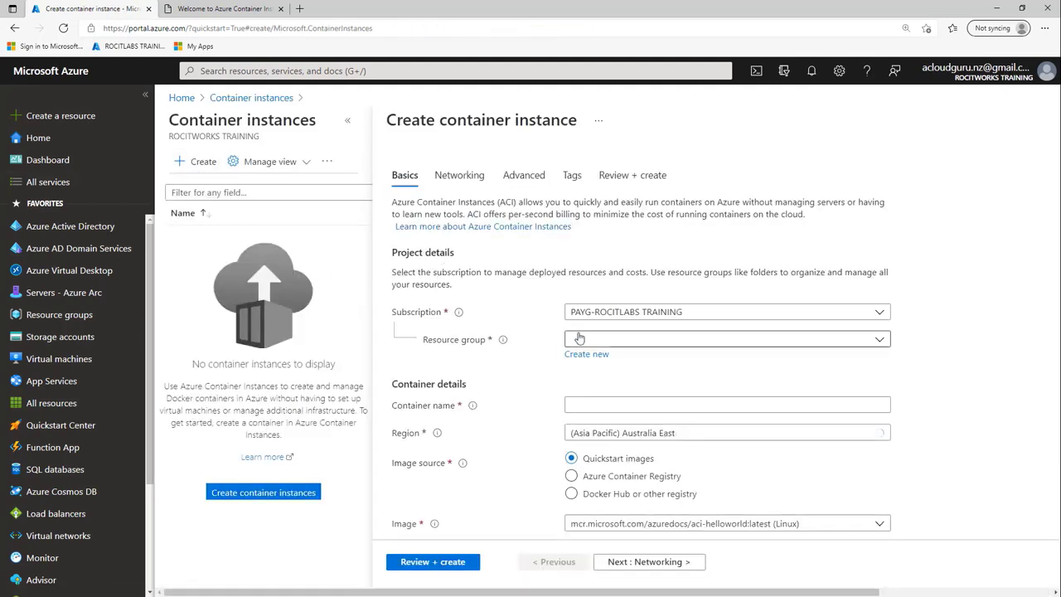
Assign the container instance to the Container-Lab resource group and name it conatiner-instance-01
left_click(583, 341)
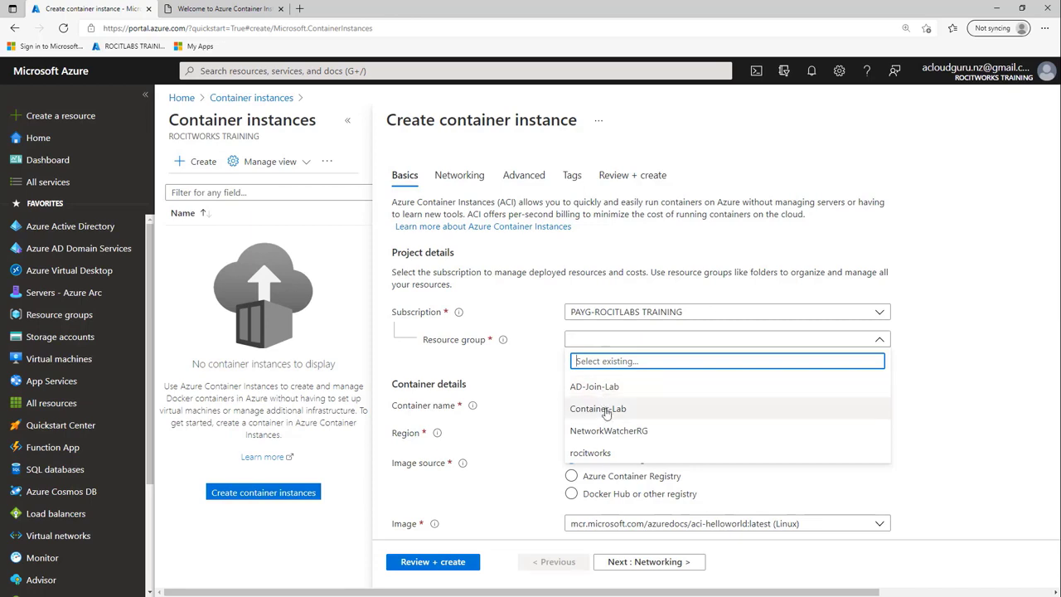
left_click(605, 410)
right_click(611, 406)
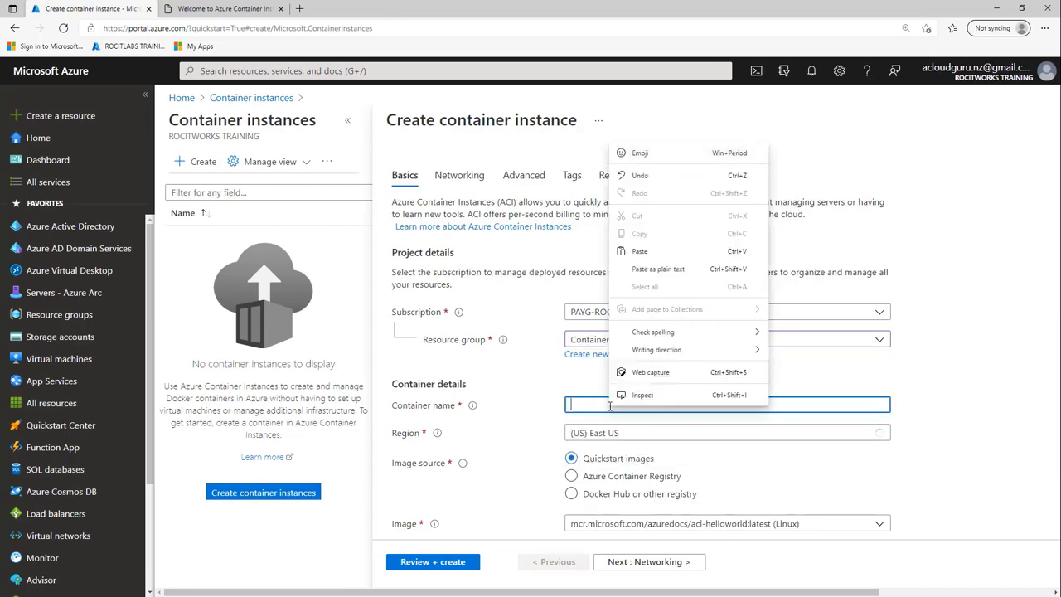
left_click(651, 252)
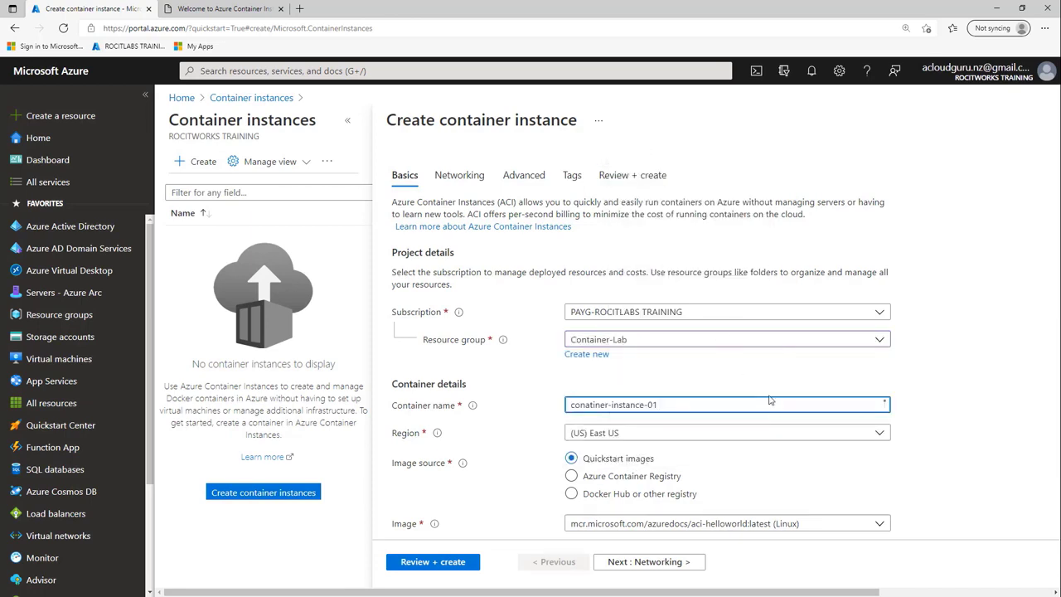
scroll(799, 406, "down", 2)
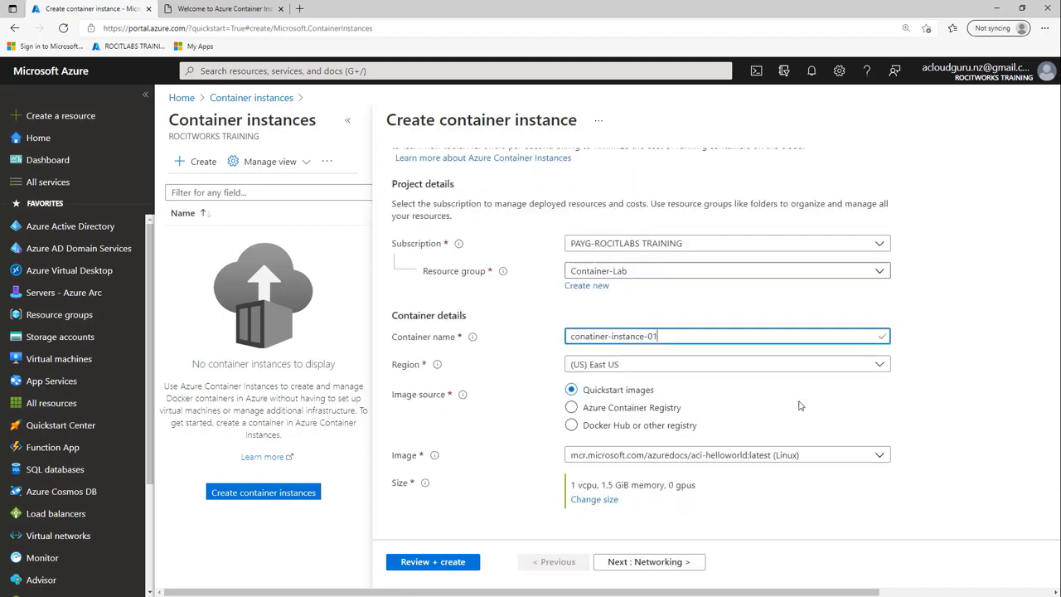
Set the DNS name label in the networking settings to conatiner-instance-01
left_click(667, 563)
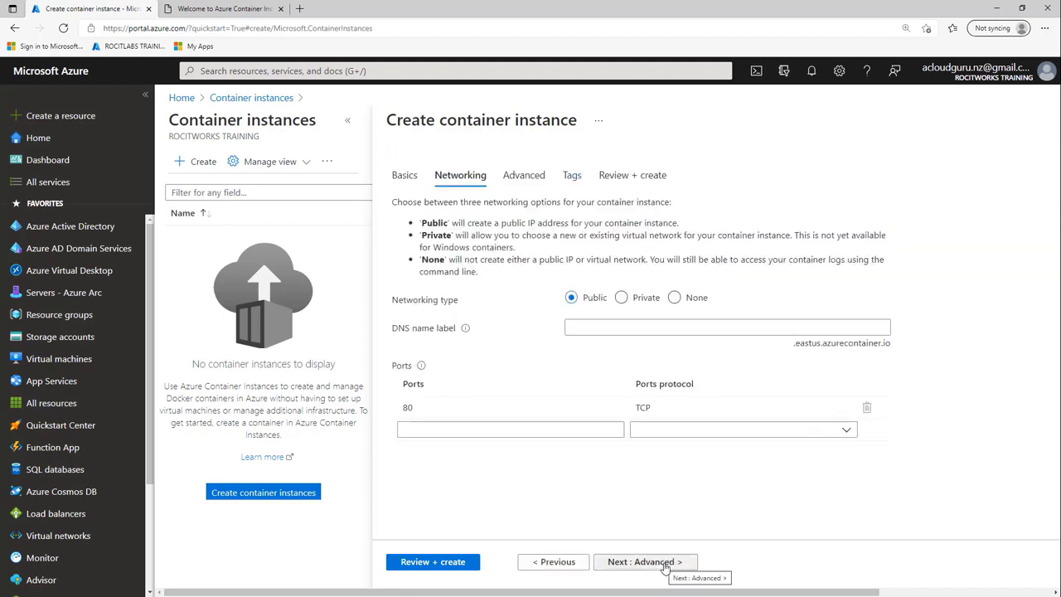
right_click(616, 323)
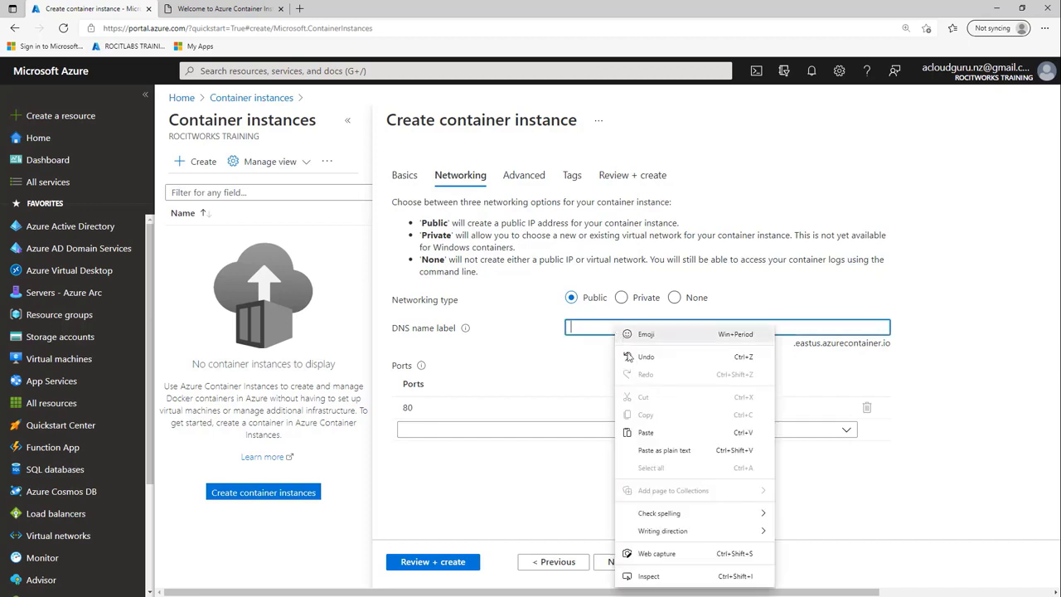
left_click(654, 431)
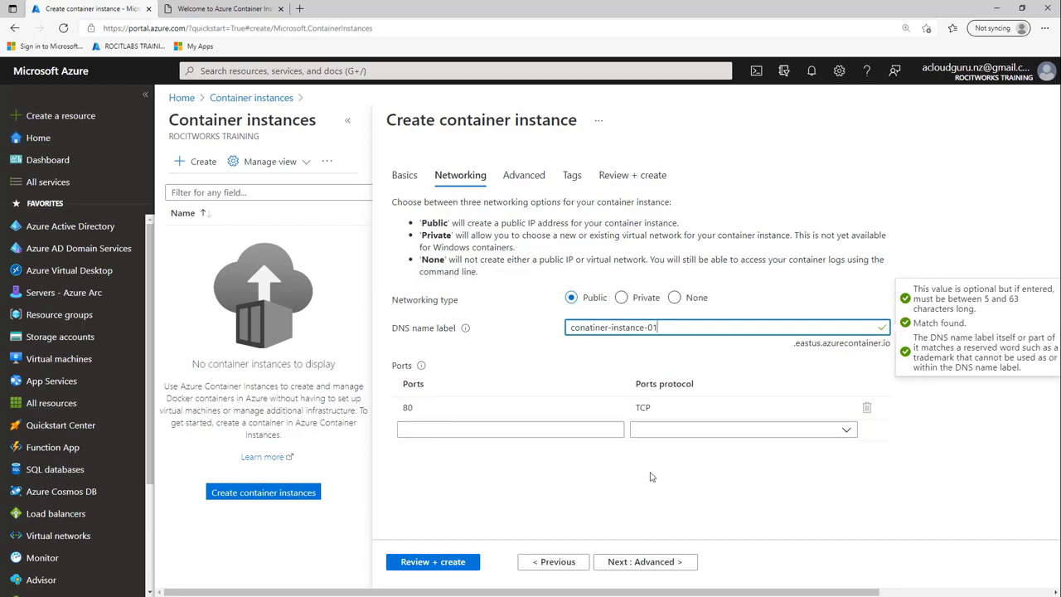
Keep the default advanced settings, leave the tags empty, and create the container instance from the review page
left_click(640, 564)
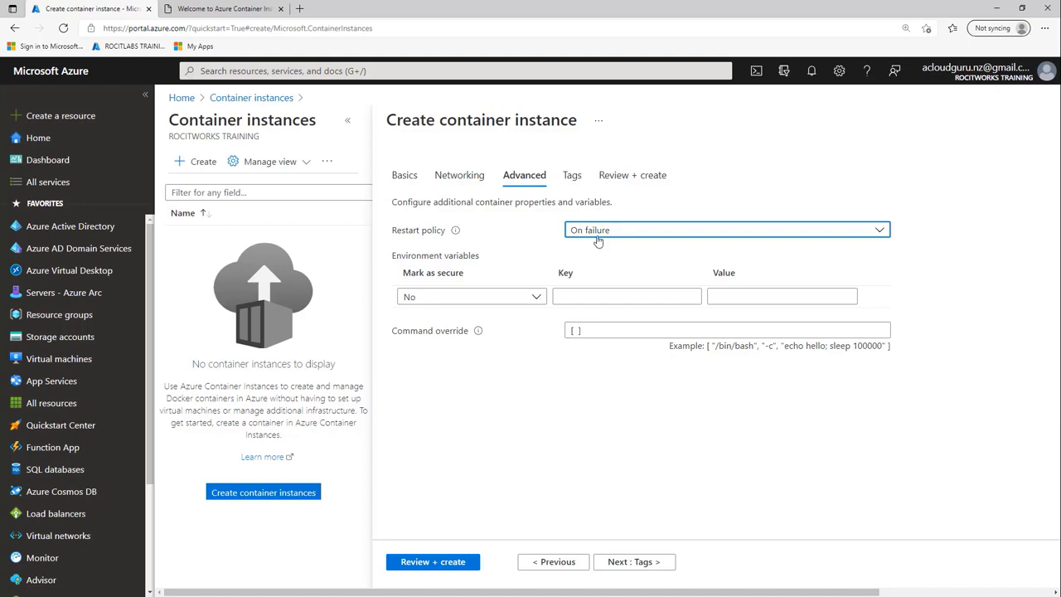
mouse_move(456, 234)
left_click(639, 562)
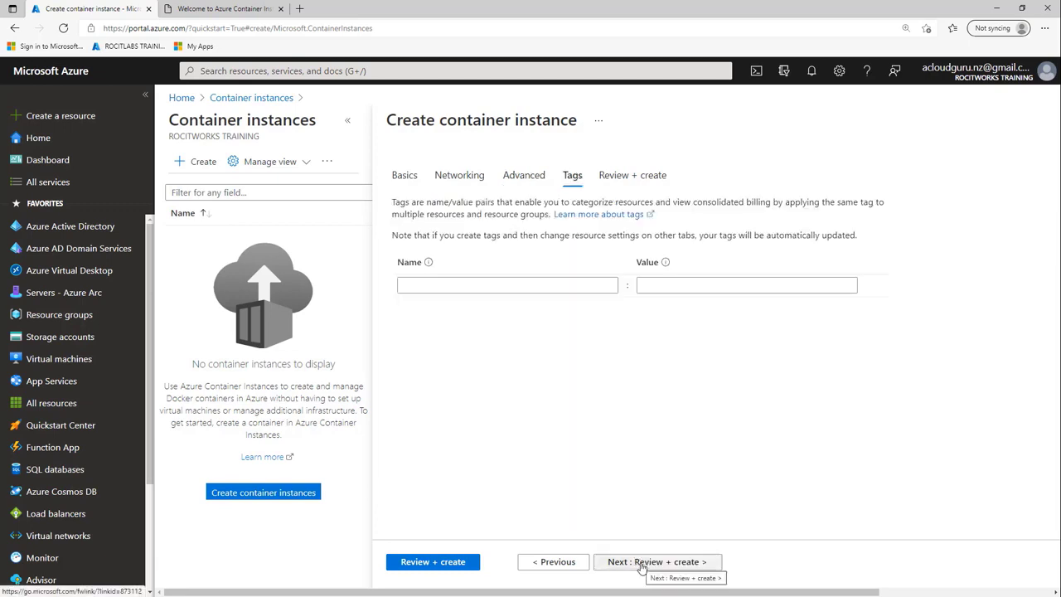
left_click(641, 564)
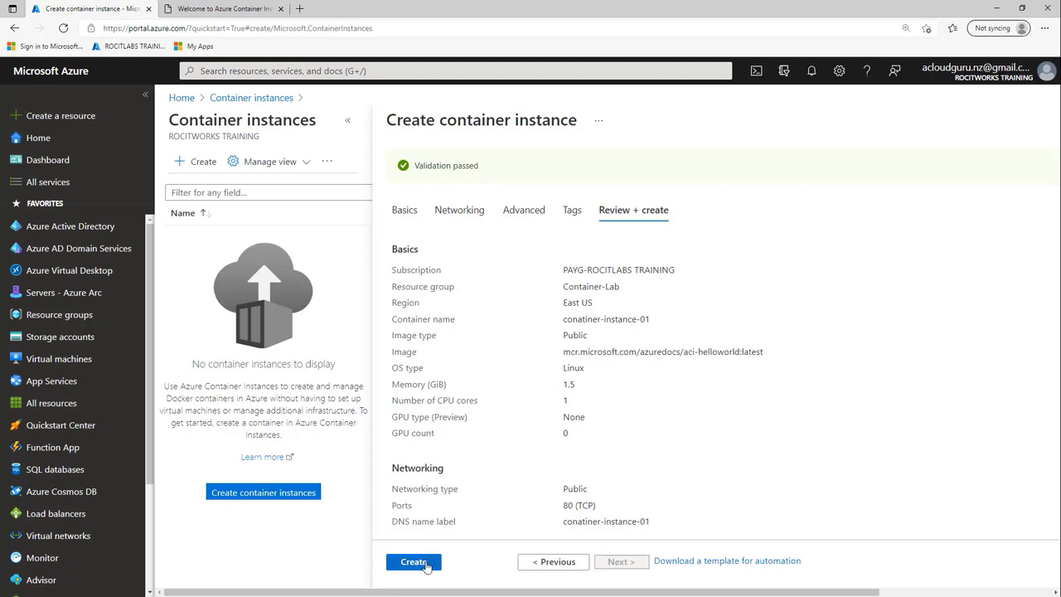
left_click(414, 562)
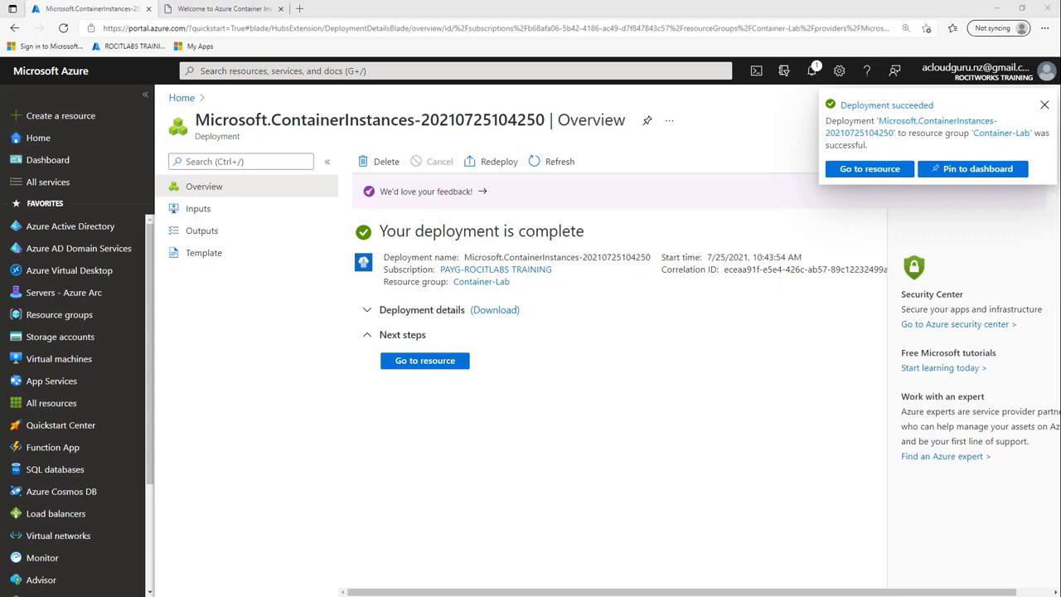
Dismiss all notifications and open the deployed container instance to look over its overview charts
left_click(813, 71)
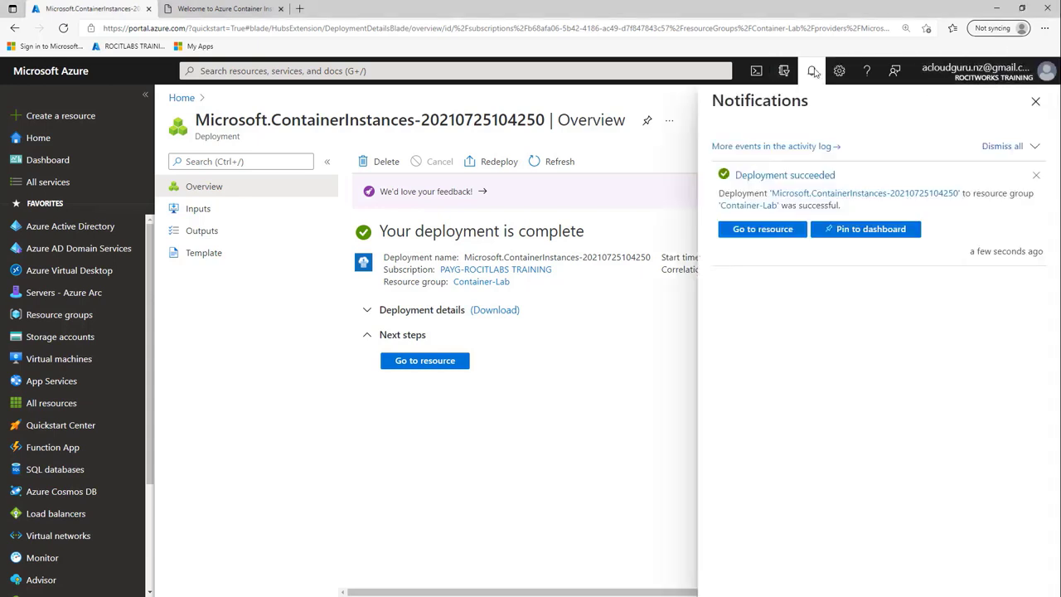
left_click(1012, 147)
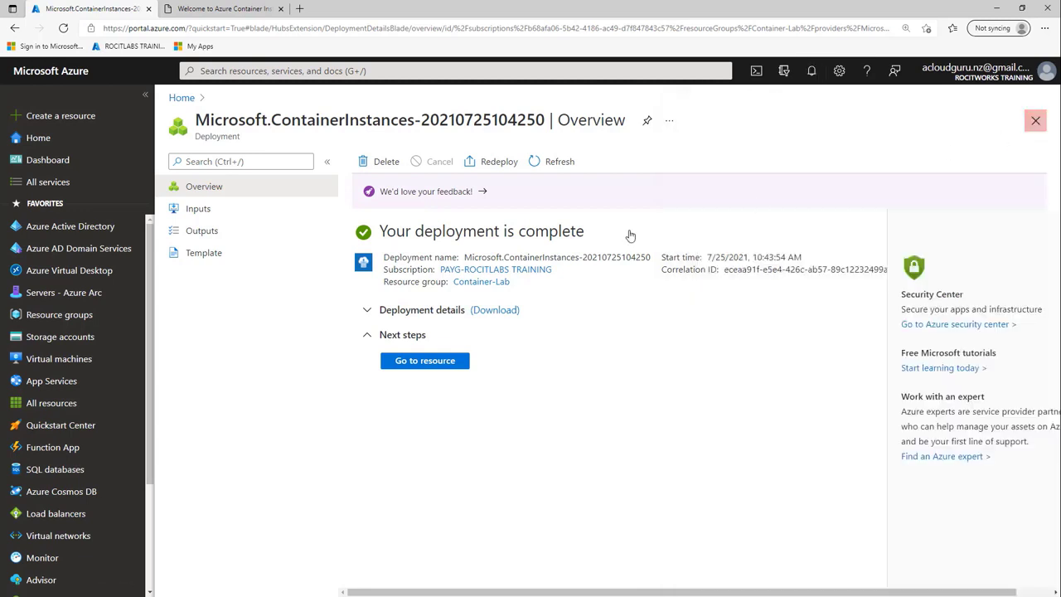
left_click(422, 362)
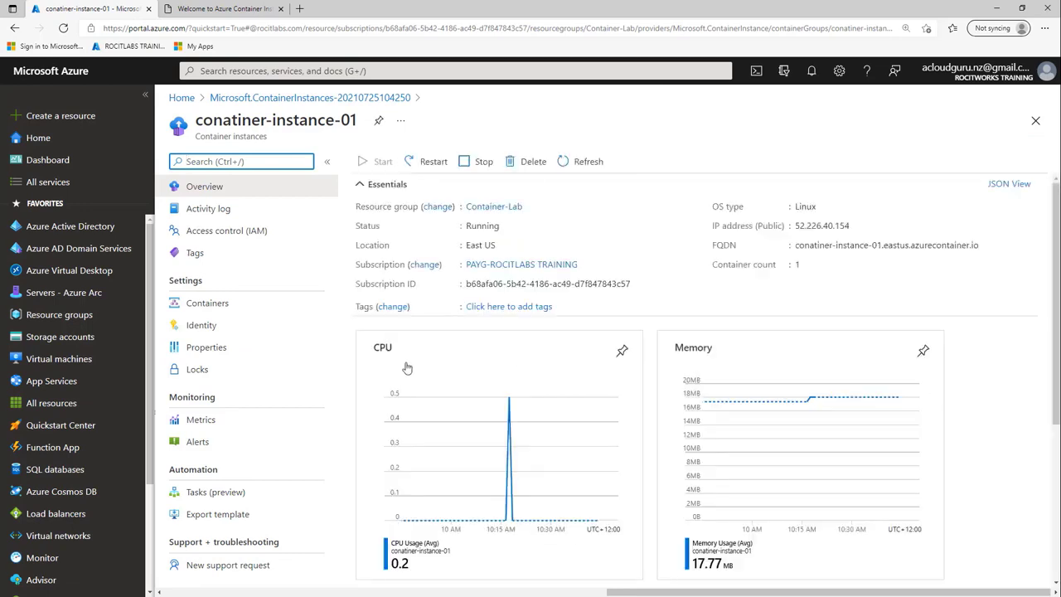
scroll(675, 378, "down", 3)
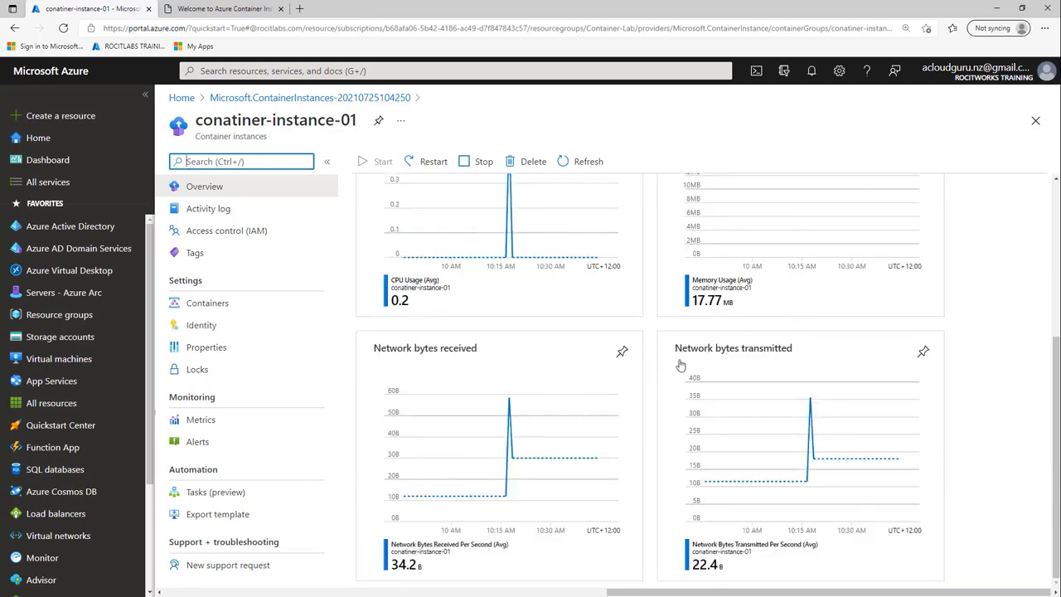
scroll(622, 358, "up", 3)
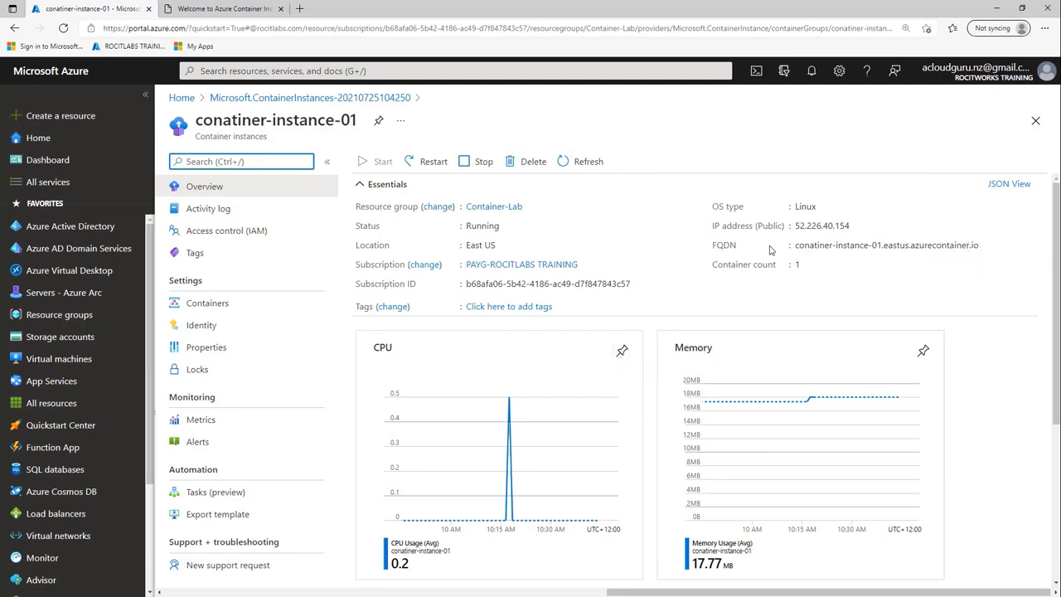
Copy the container instance's FQDN and load it in a fresh browser tab, replacing the old welcome page tab
left_click(986, 247)
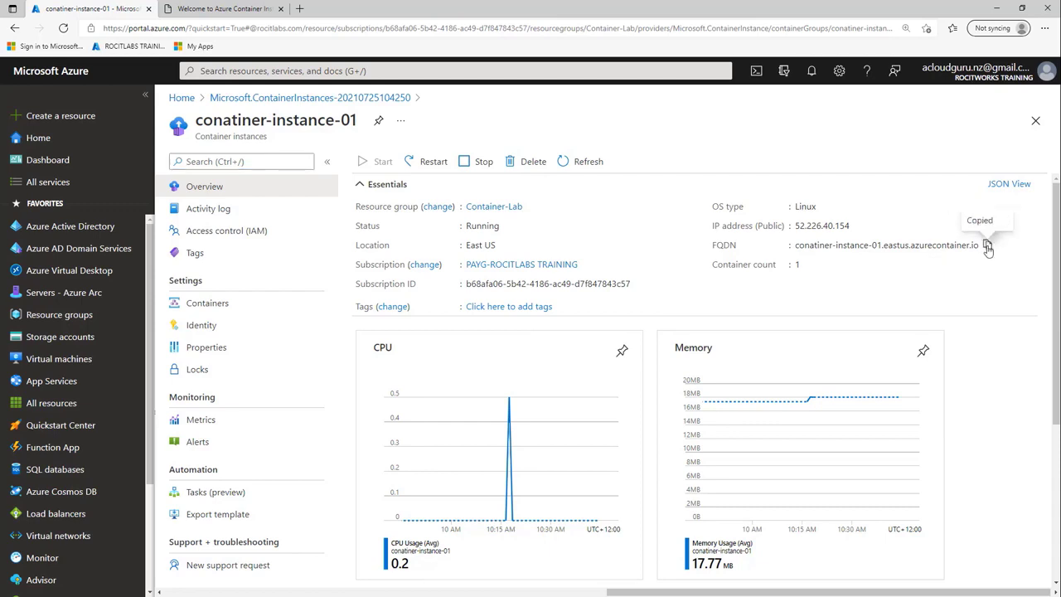
left_click(281, 9)
left_click(167, 8)
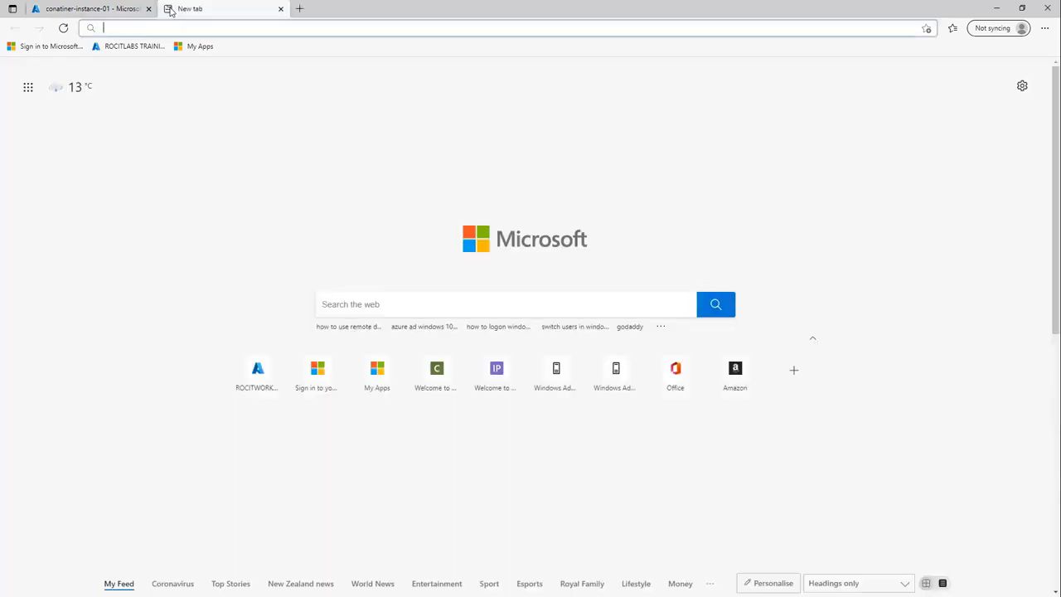
right_click(182, 25)
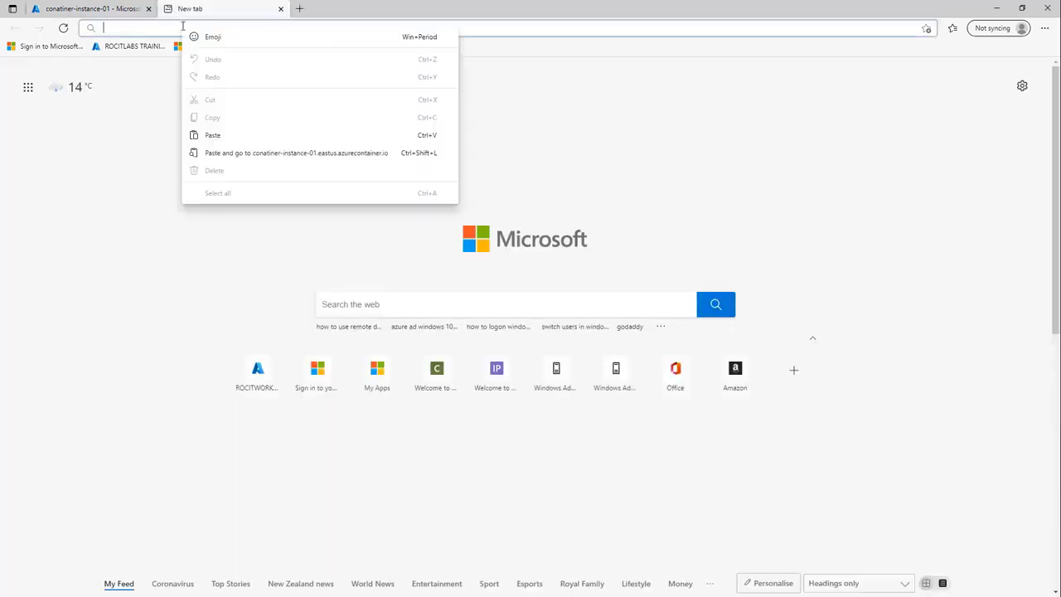
left_click(216, 134)
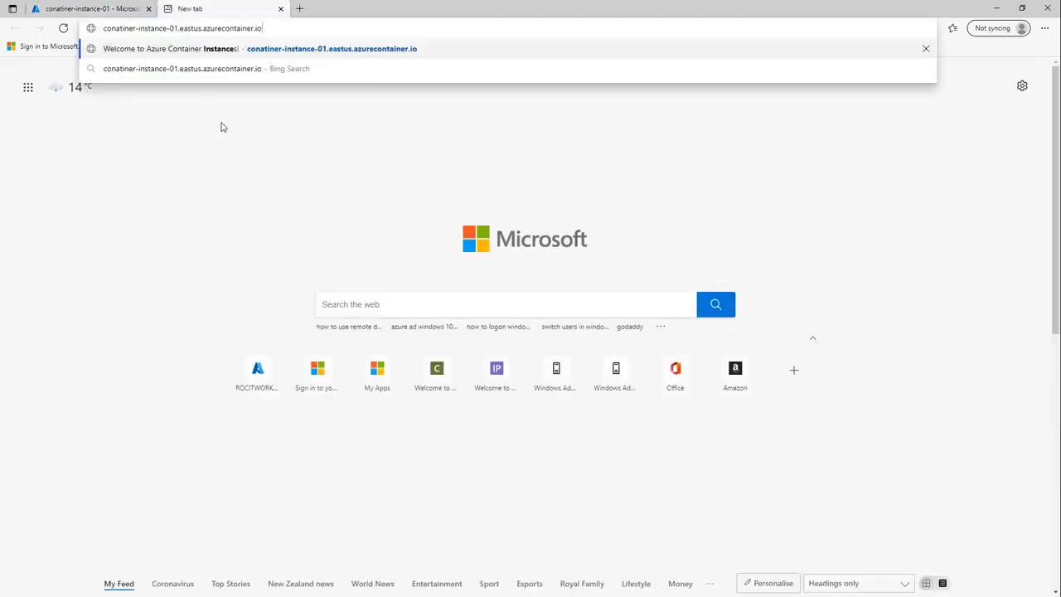
key("Return")
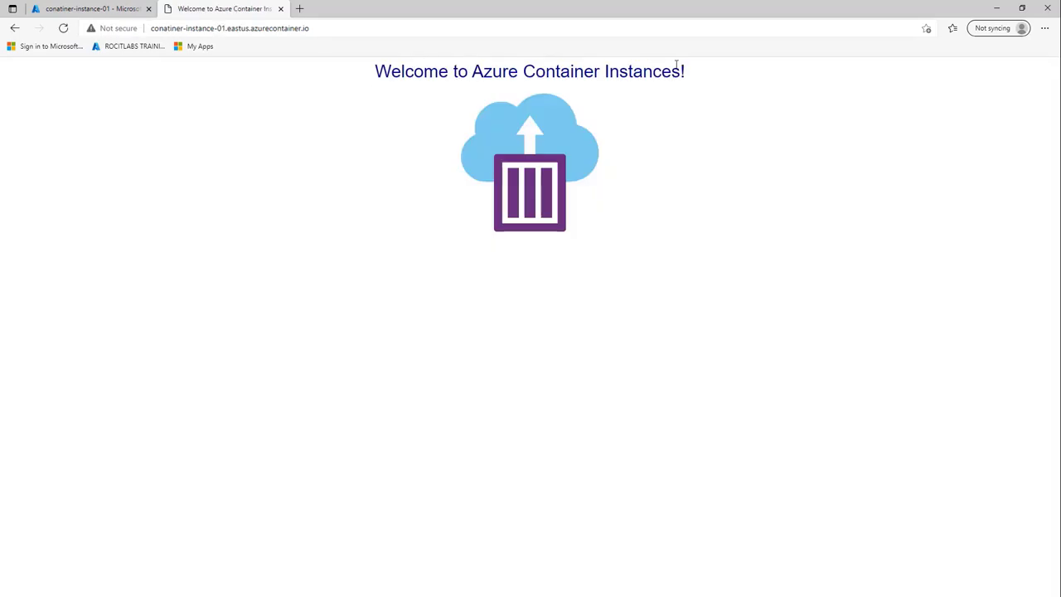
Return to the portal and examine the container instance's properties, including its FQDN, ports, restart policy and resource group
left_click(116, 9)
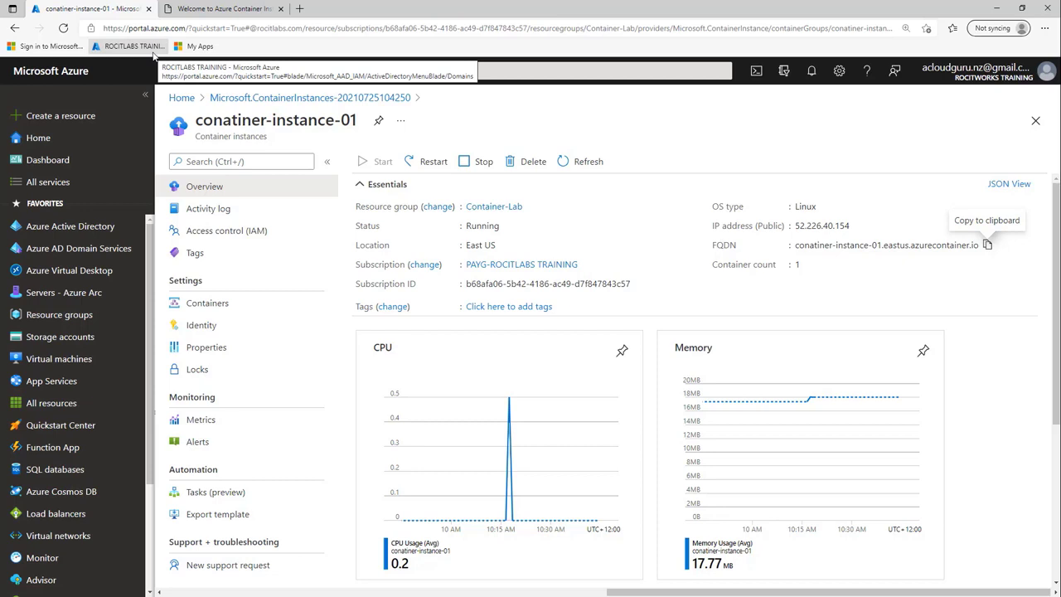
left_click(207, 348)
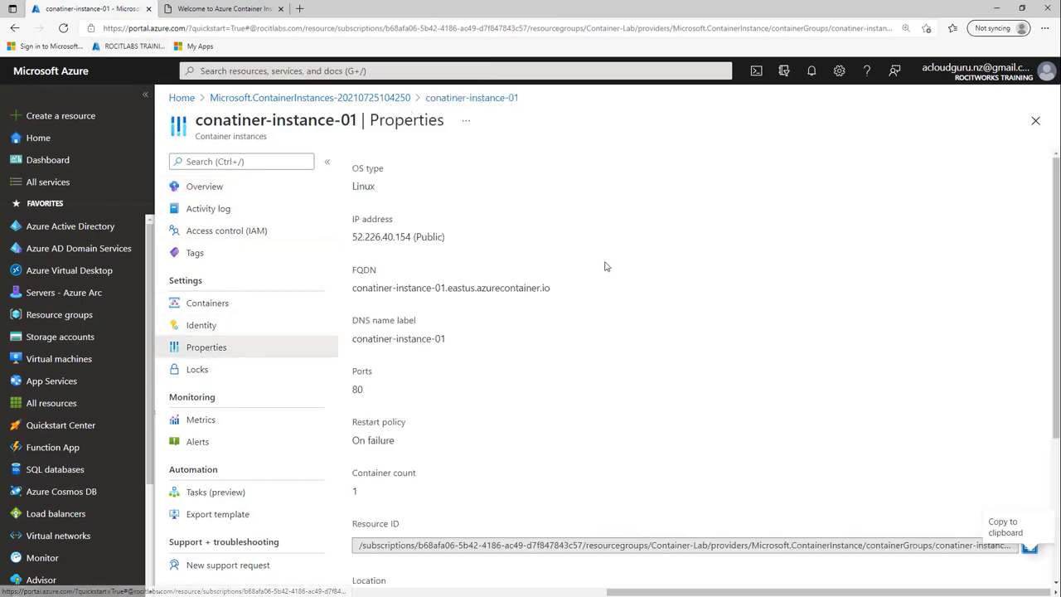
left_click_drag(554, 292, 341, 292)
left_click(468, 347)
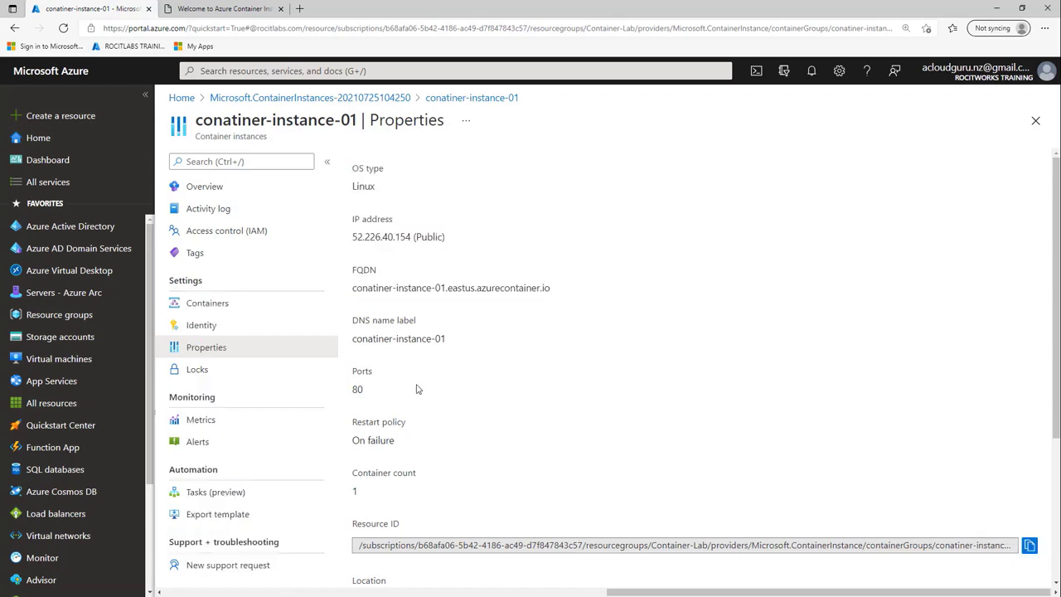
scroll(417, 389, "down", 3)
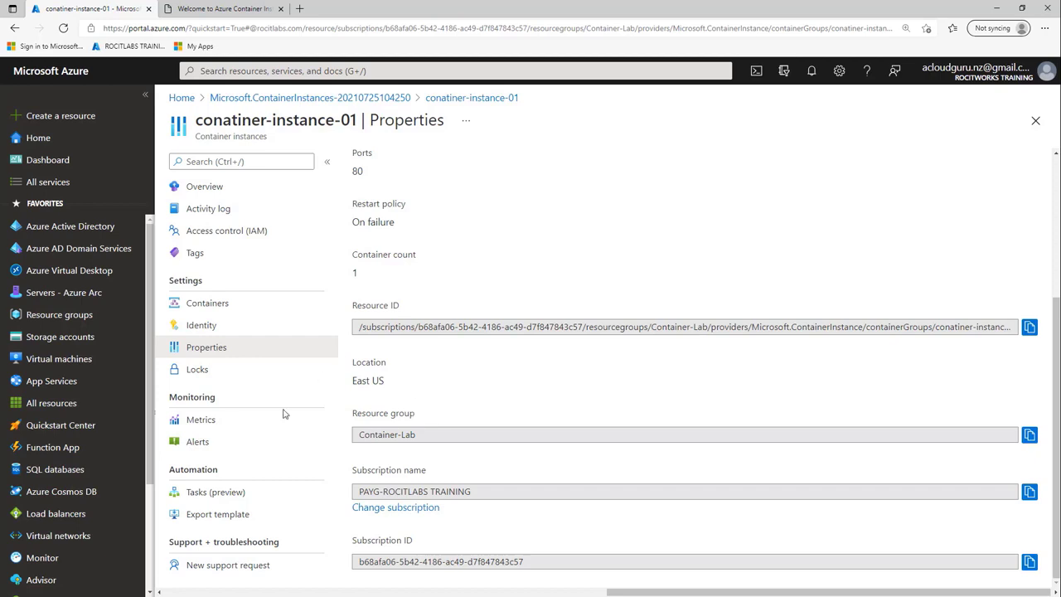
Open the Container-Lab resource group from the resource groups list and copy its name
left_click(60, 317)
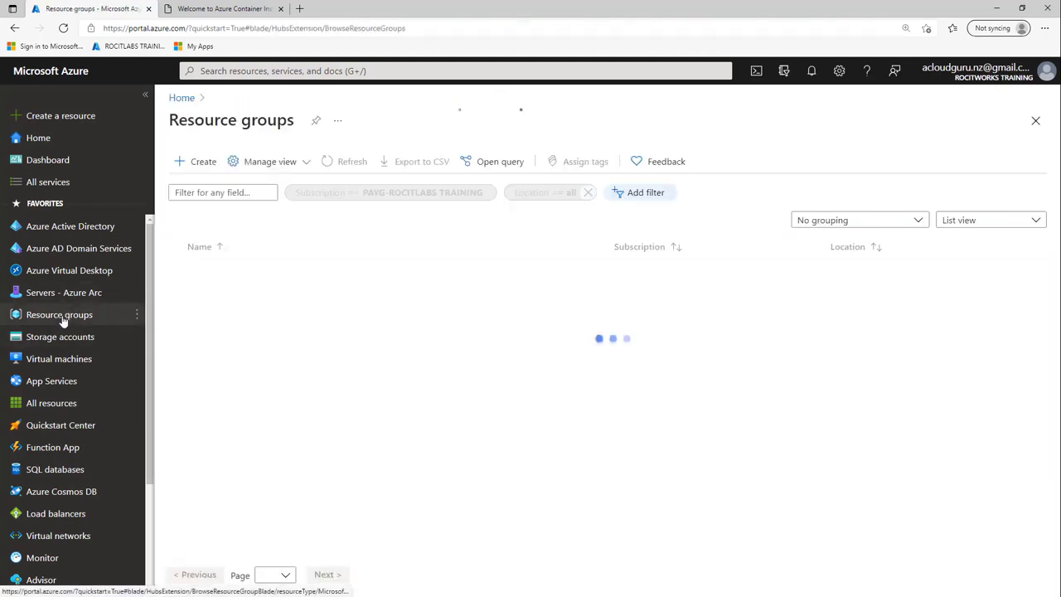
left_click(241, 297)
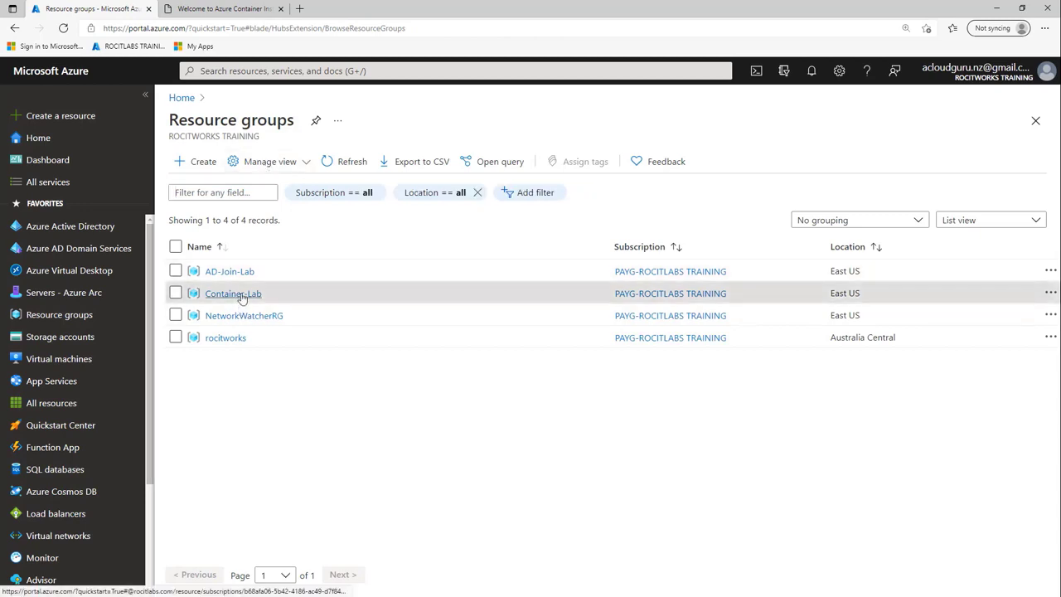
left_click_drag(519, 121, 411, 121)
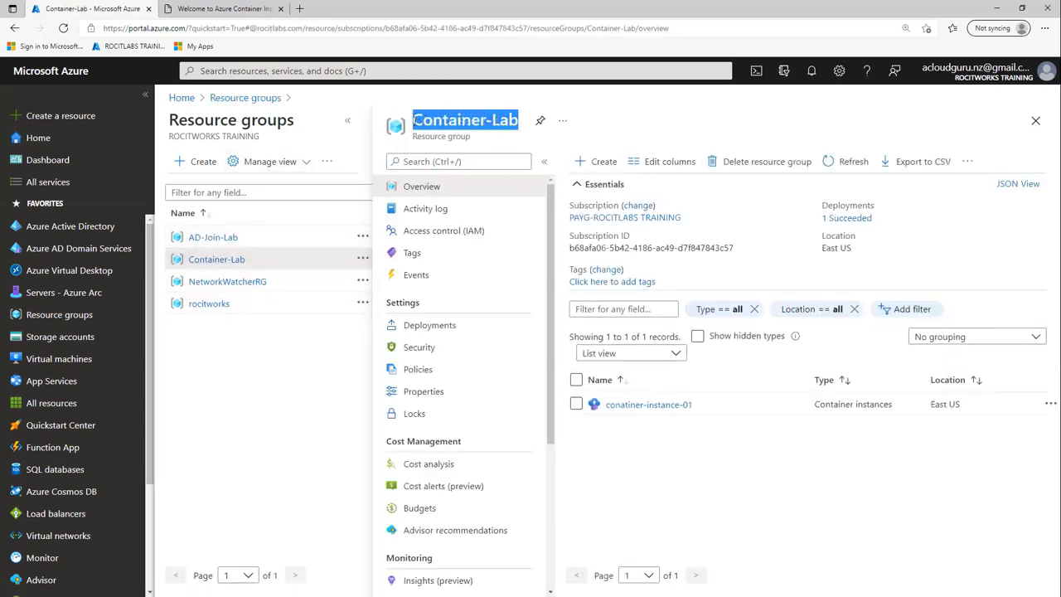
right_click(430, 121)
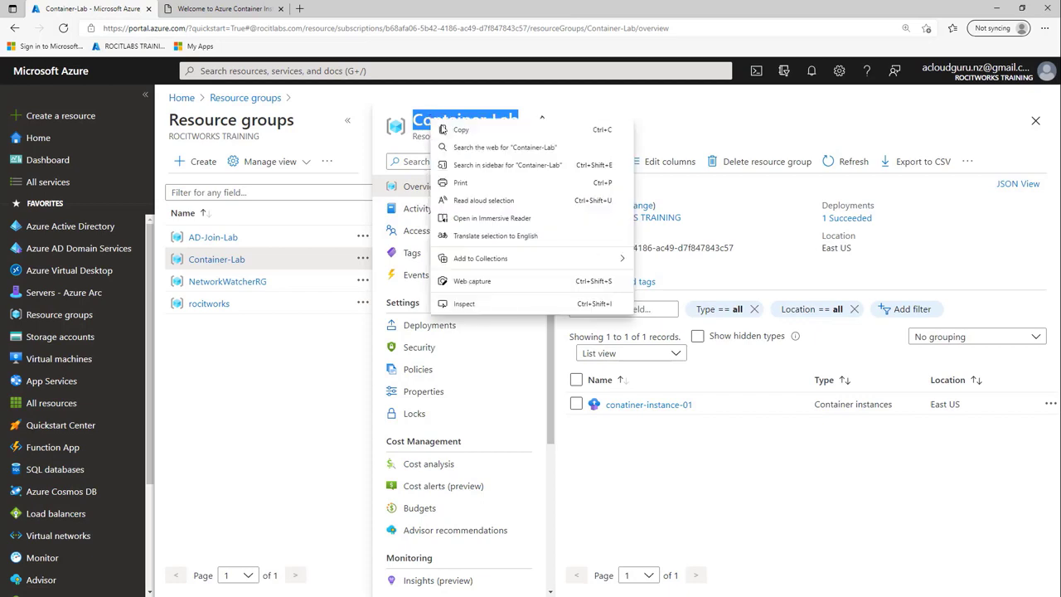
left_click(464, 131)
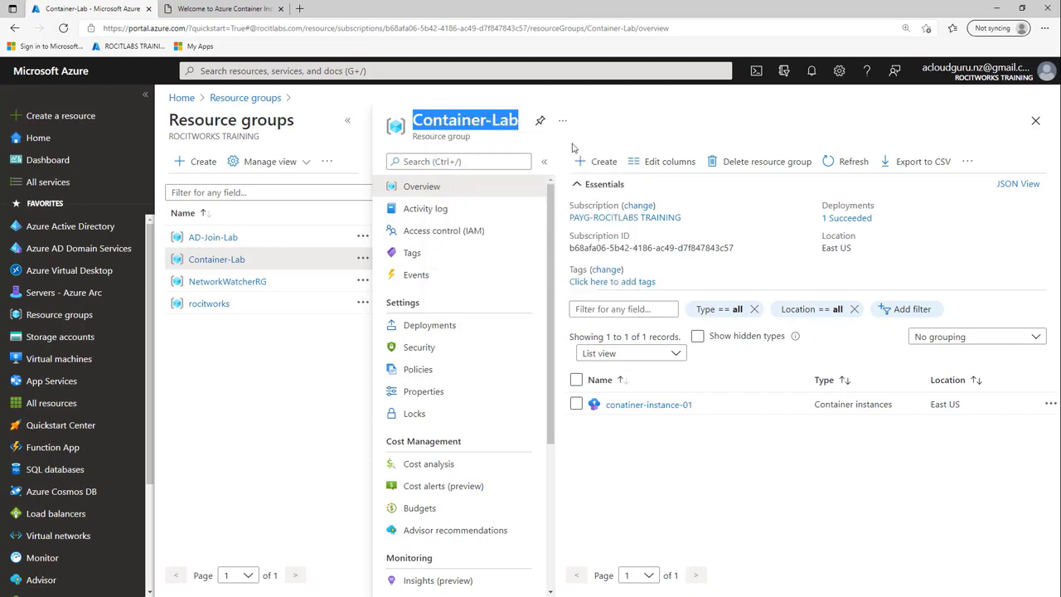
Delete the Container-Lab resource group with its container instance, confirming with the copied resource group name
left_click(734, 164)
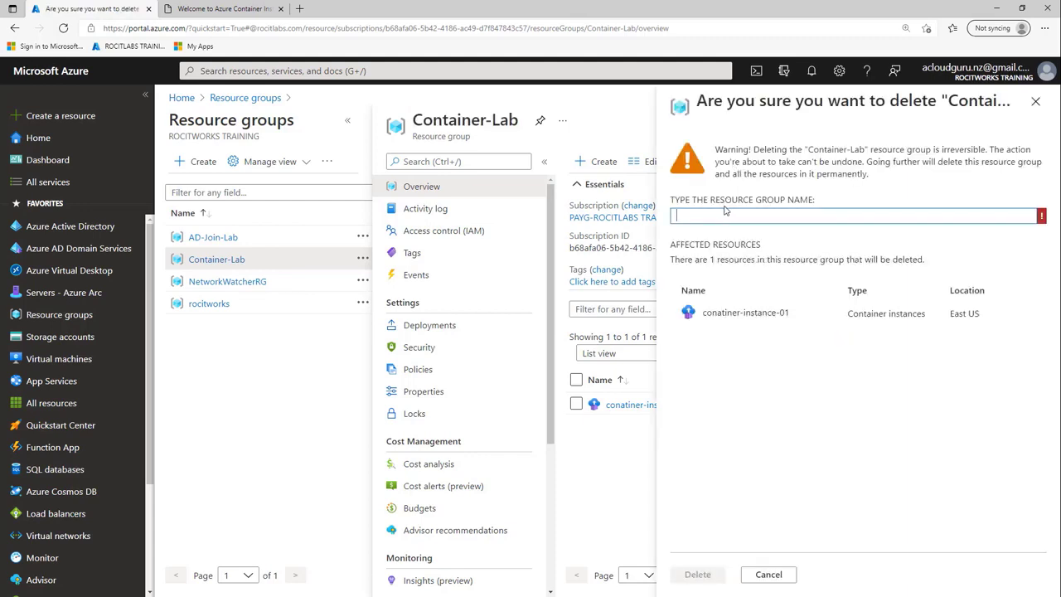
right_click(719, 216)
left_click(753, 324)
left_click(698, 573)
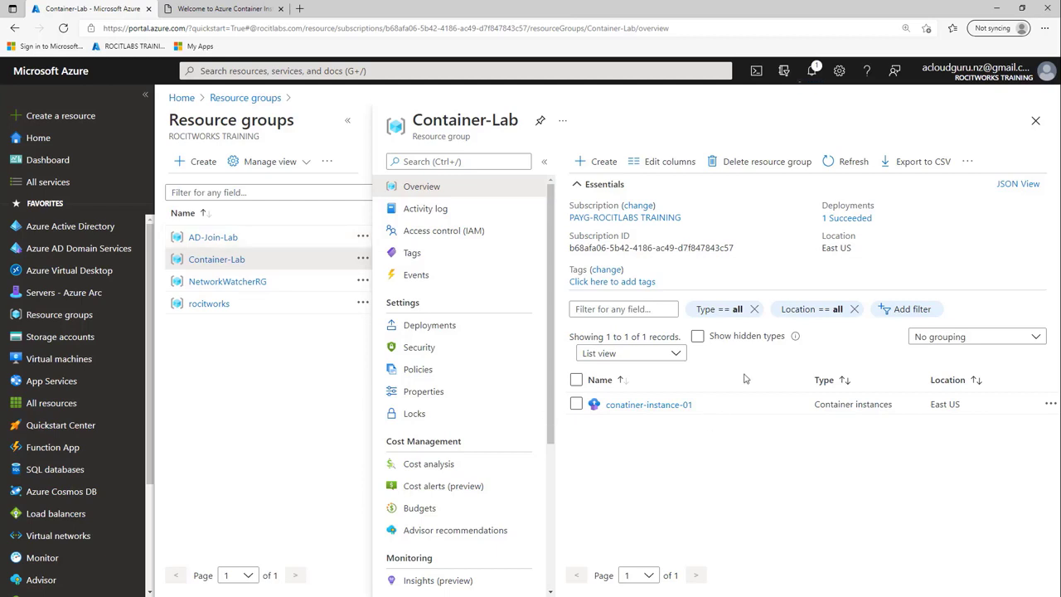
Check the notifications for the resource group deletion, dismiss them all, and close the Container-Lab page
left_click(819, 73)
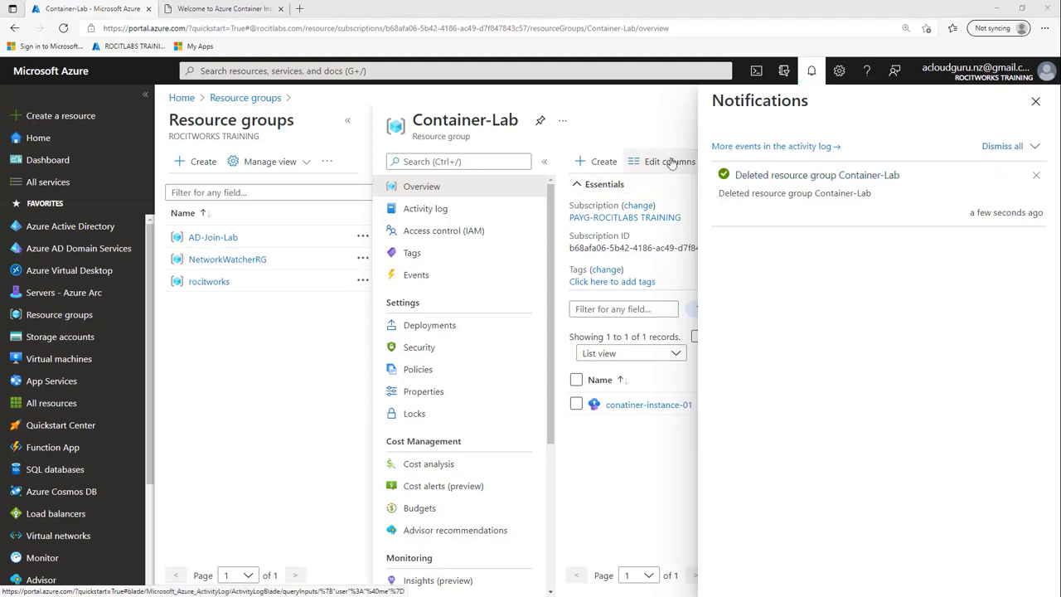
left_click(1003, 147)
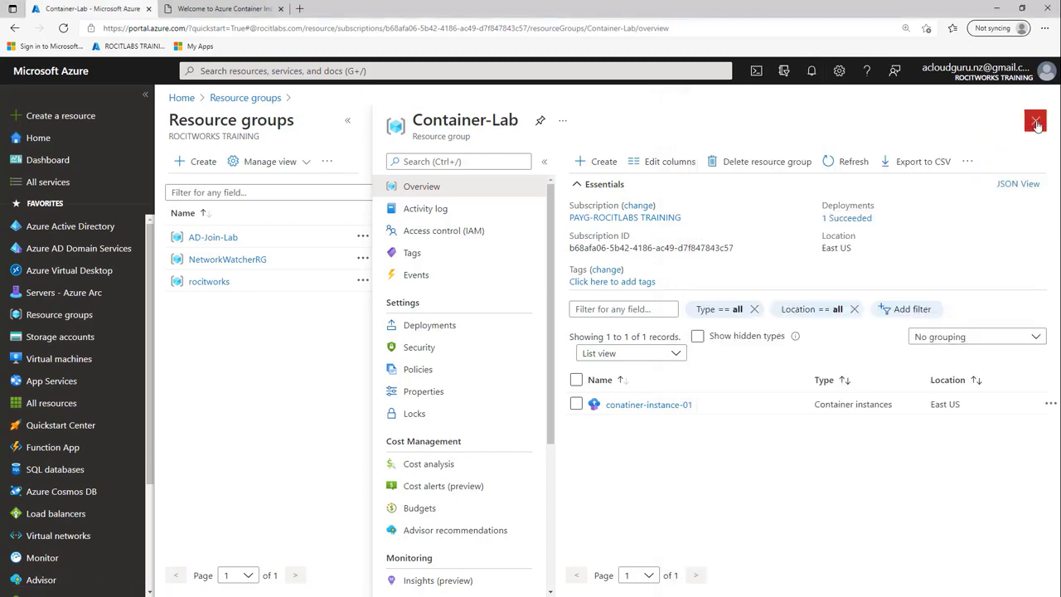
left_click(1035, 122)
Refresh the resource groups list and open the Container instances service to check for remaining instances
left_click(345, 165)
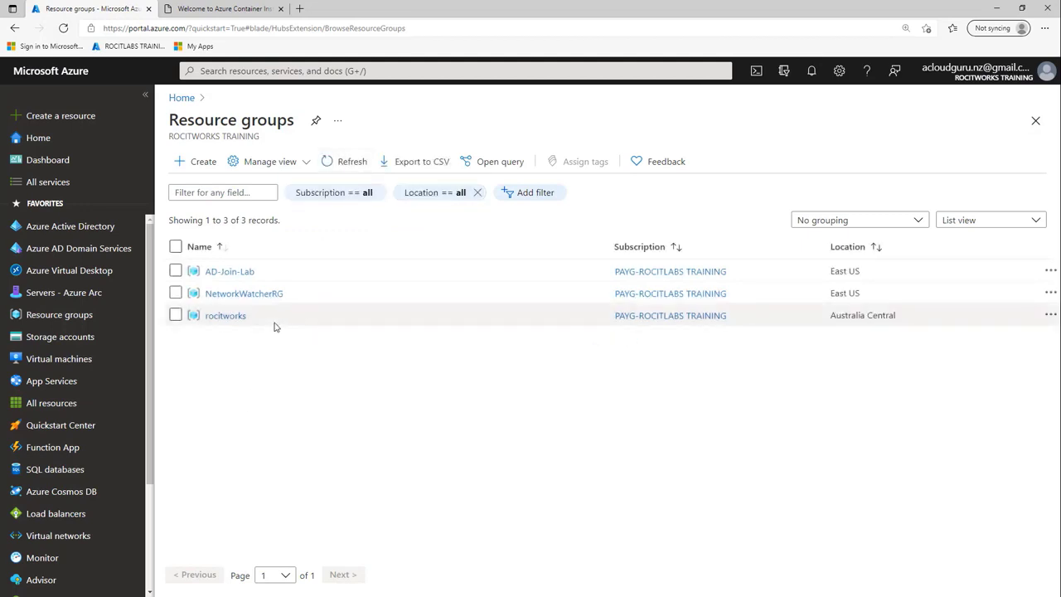
left_click(255, 71)
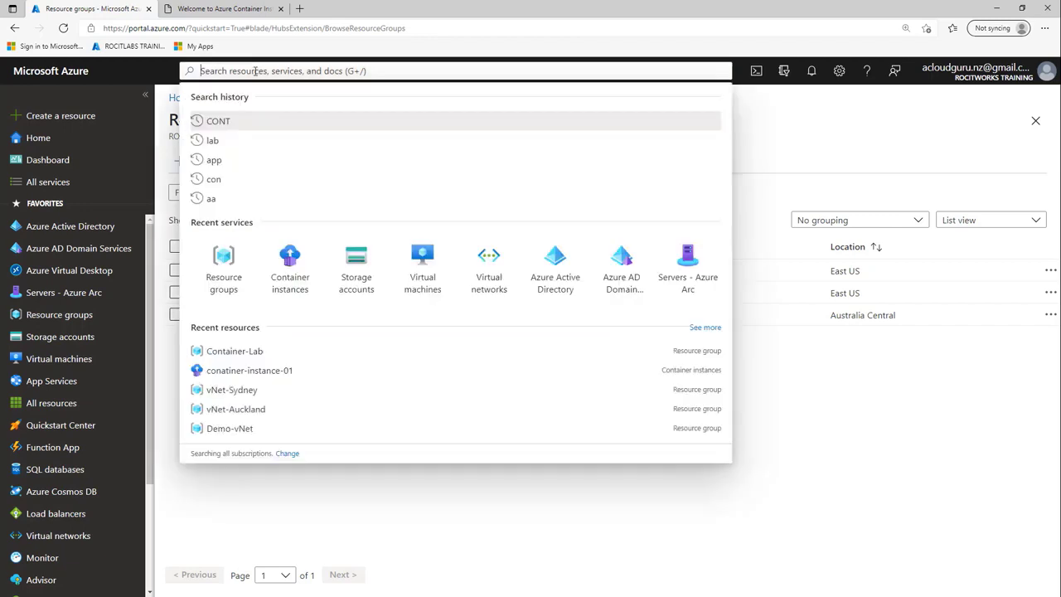
left_click(292, 264)
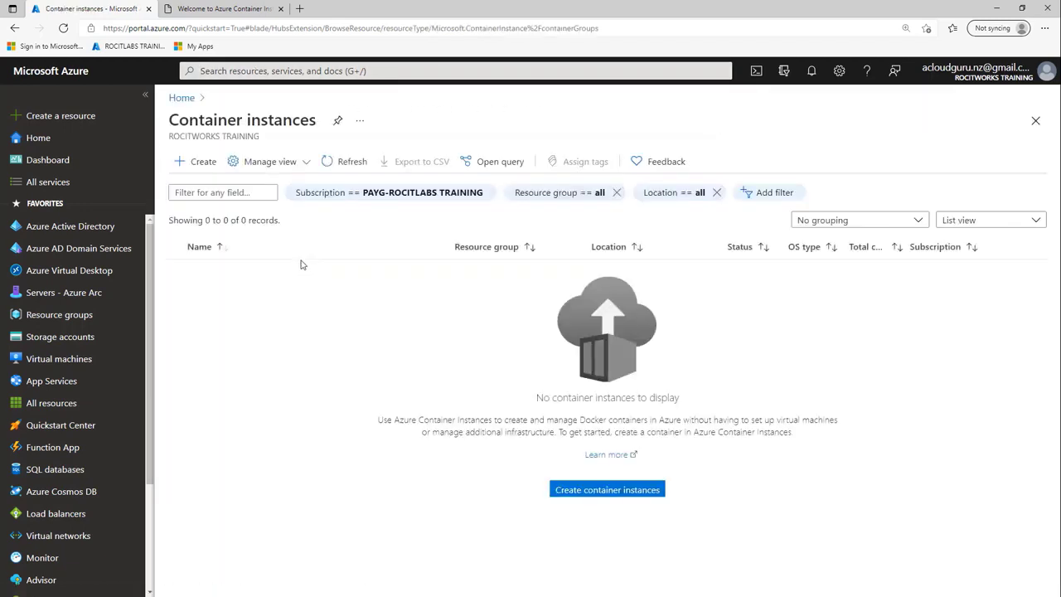